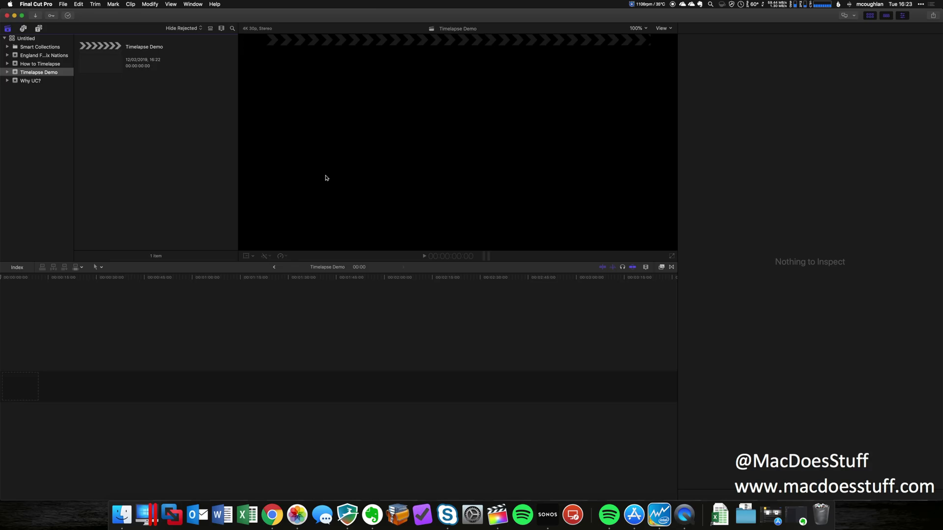
pyautogui.click(53, 5)
pyautogui.click(49, 14)
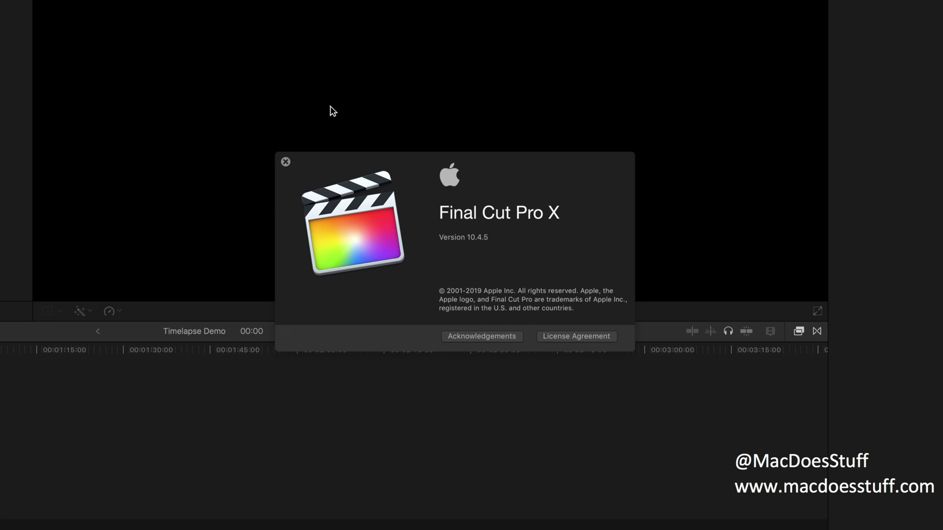
pyautogui.click(286, 162)
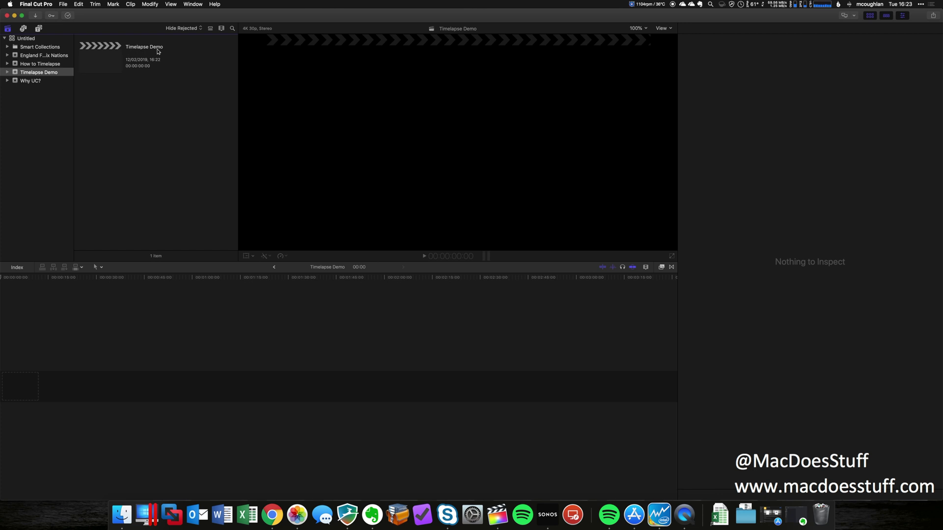
# Preview A7_02567.JPG, then select all 362 Part 1 - JPG photos and drag them into the Timelapse Demo event.
pyautogui.press('super+Tab')
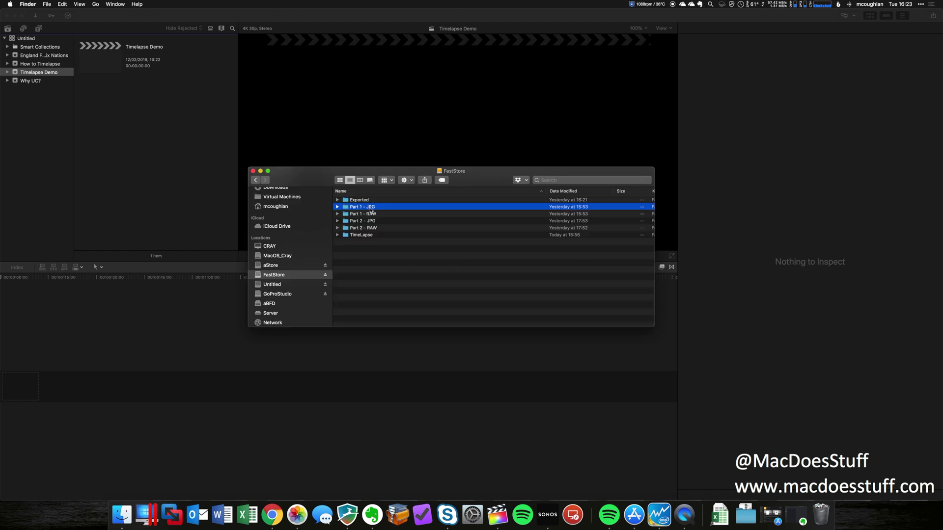
pyautogui.click(424, 237)
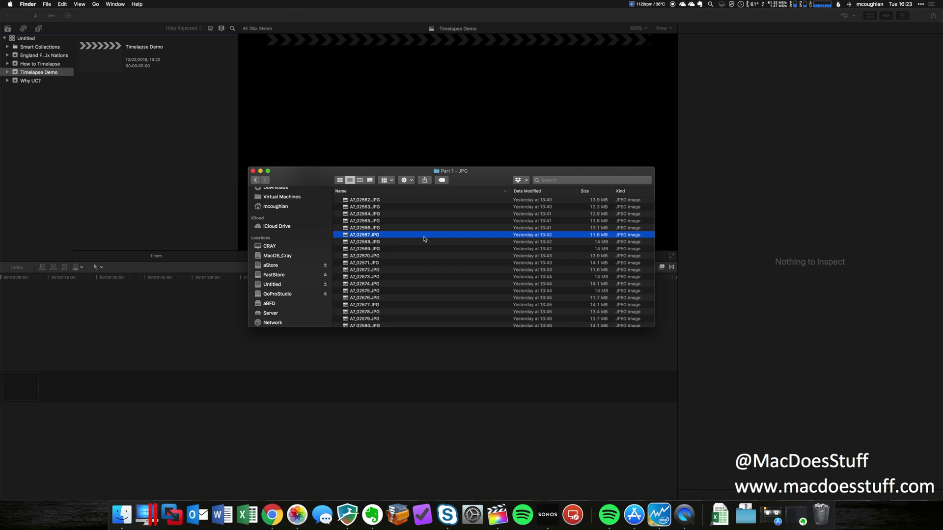
pyautogui.press('space')
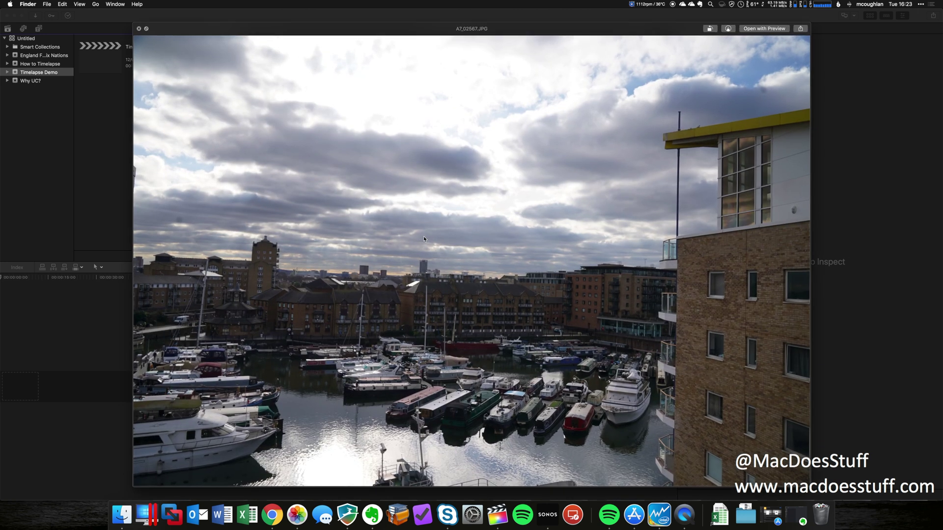
pyautogui.press('space')
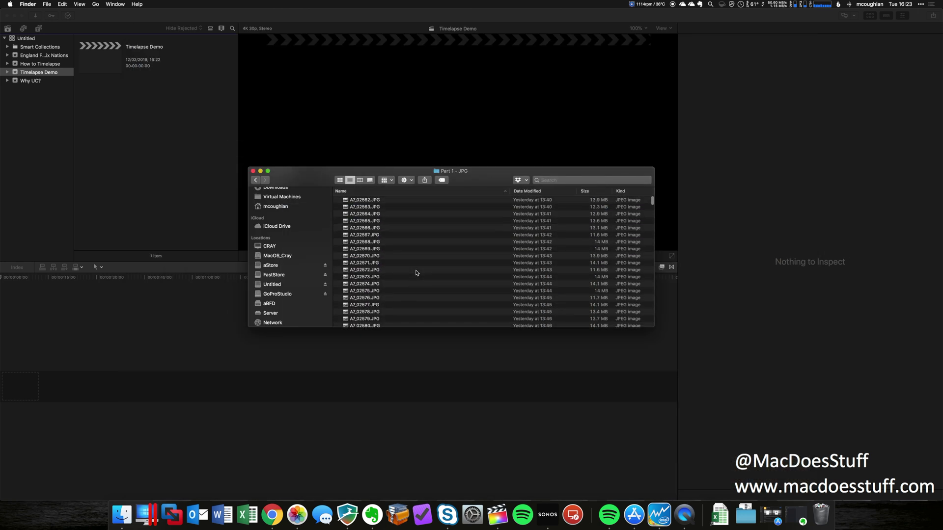
pyautogui.press('cmd+a')
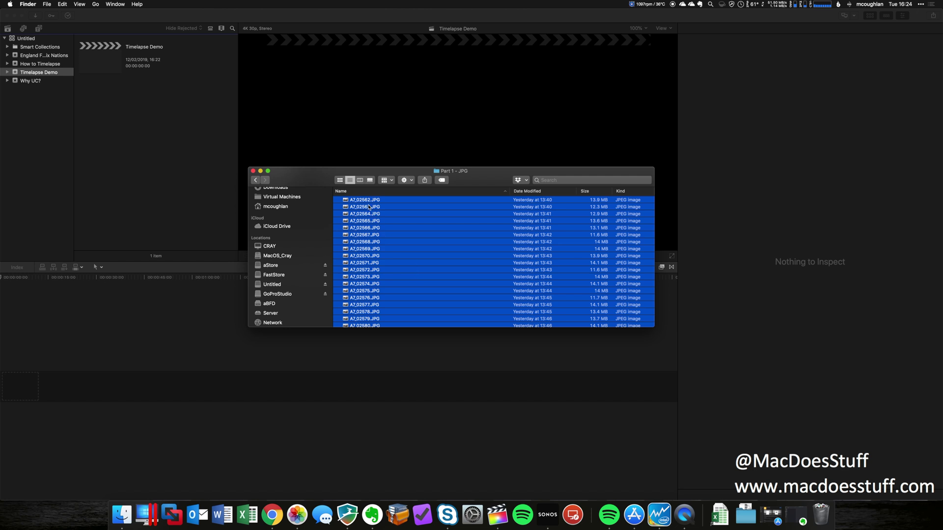
pyautogui.moveTo(366, 200); pyautogui.dragTo(142, 115)
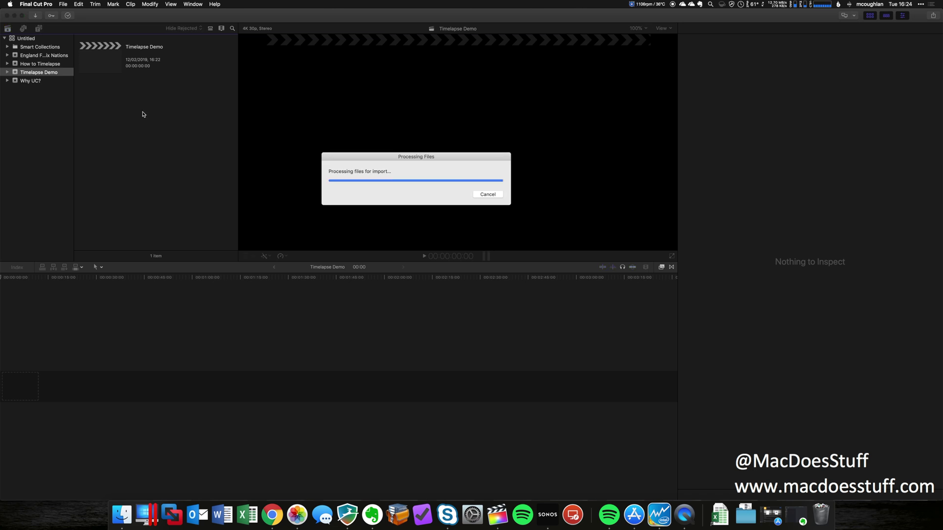
# Check the 362-photo import progress in Background Tasks, then close that window.
pyautogui.click(69, 16)
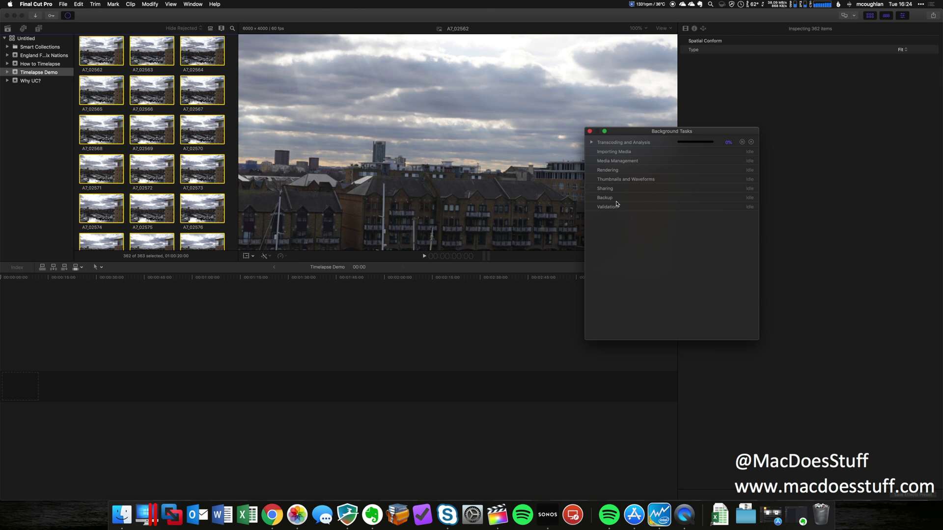
pyautogui.click(590, 132)
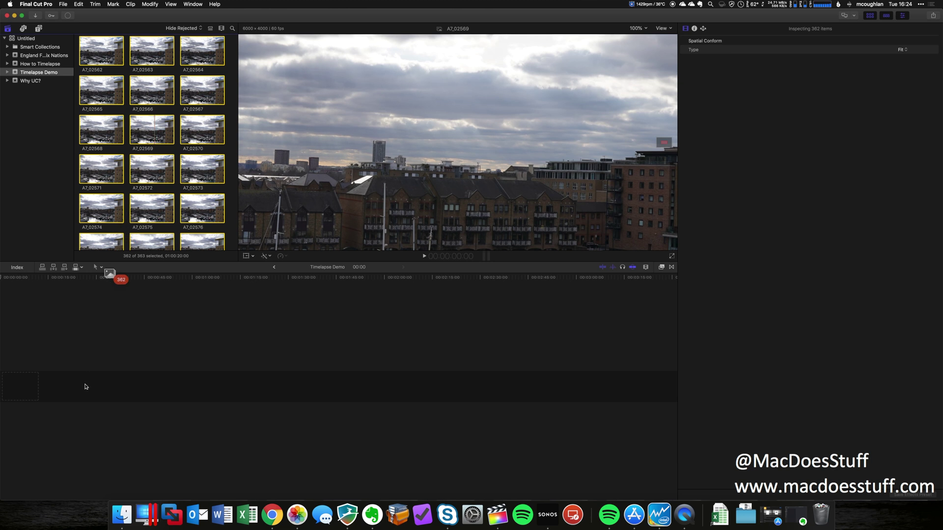
# Drag the 362 selected stills into the Timelapse Demo timeline's primary storyline.
pyautogui.moveTo(85, 387); pyautogui.dragTo(51, 393)
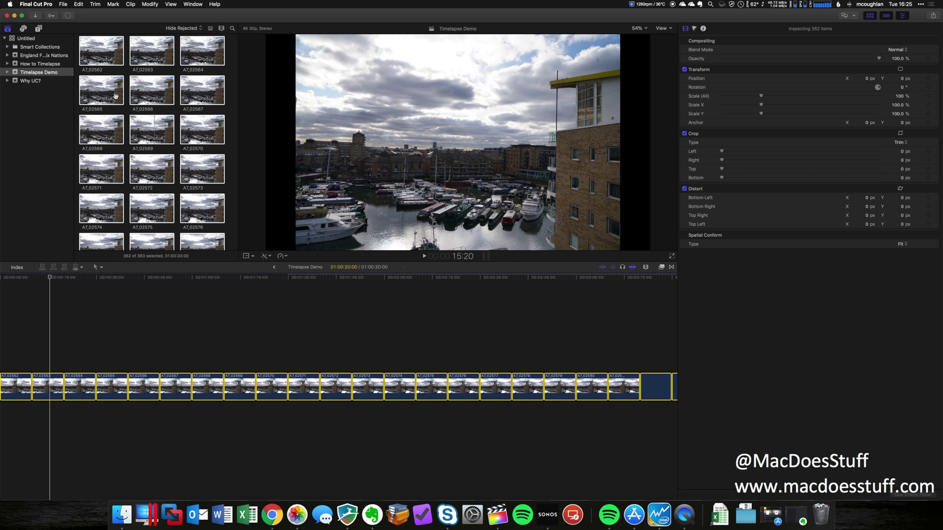
# Use Modify > Change Duration to make every photo one frame long, making the project 12:02.
pyautogui.click(146, 4)
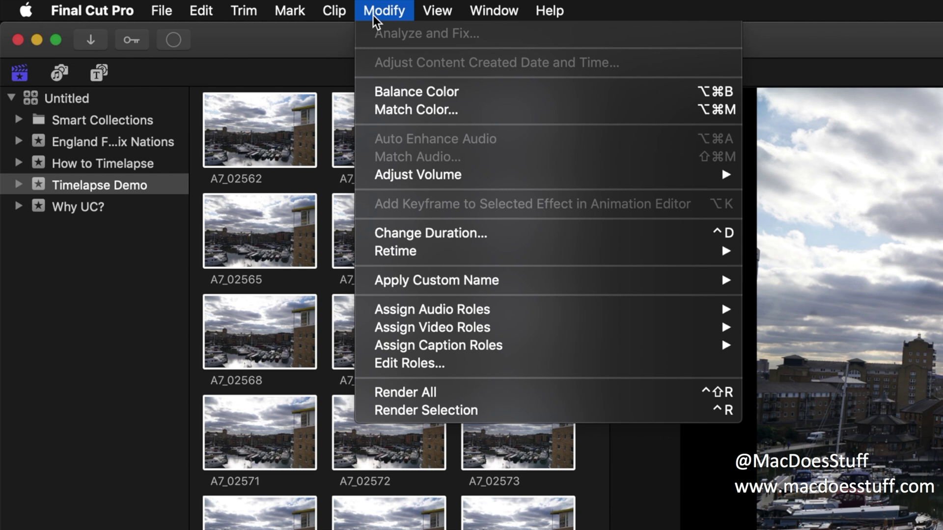
pyautogui.click(518, 235)
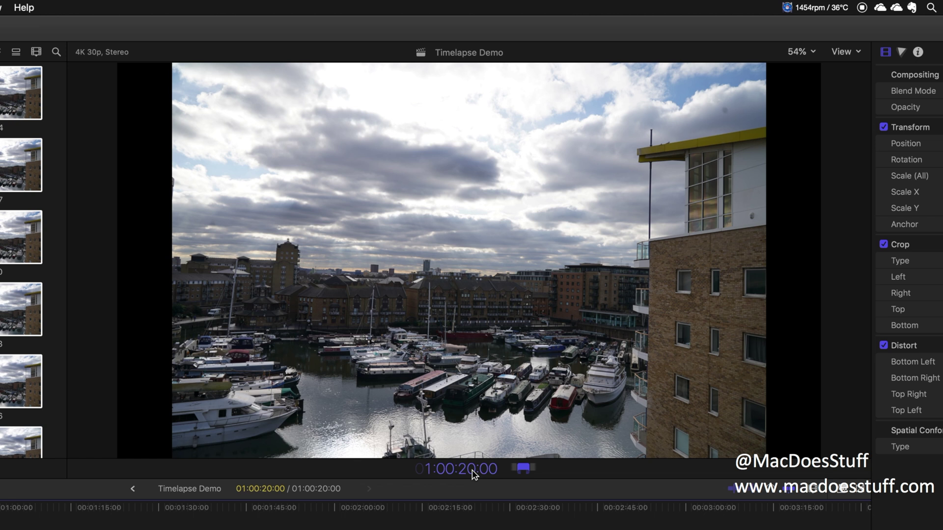
pyautogui.write('15:20')
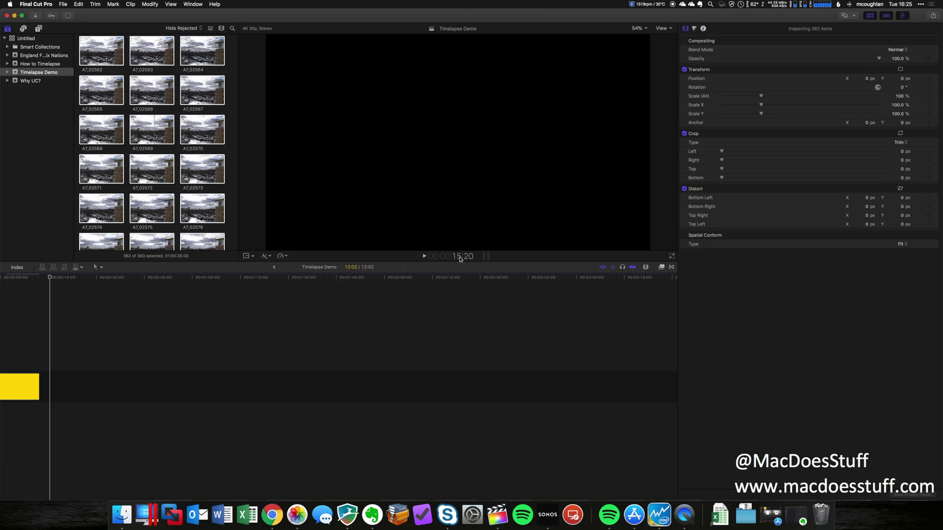
# Play the 12:02 timelapse from the start.
pyautogui.click(3, 411)
pyautogui.press('space')
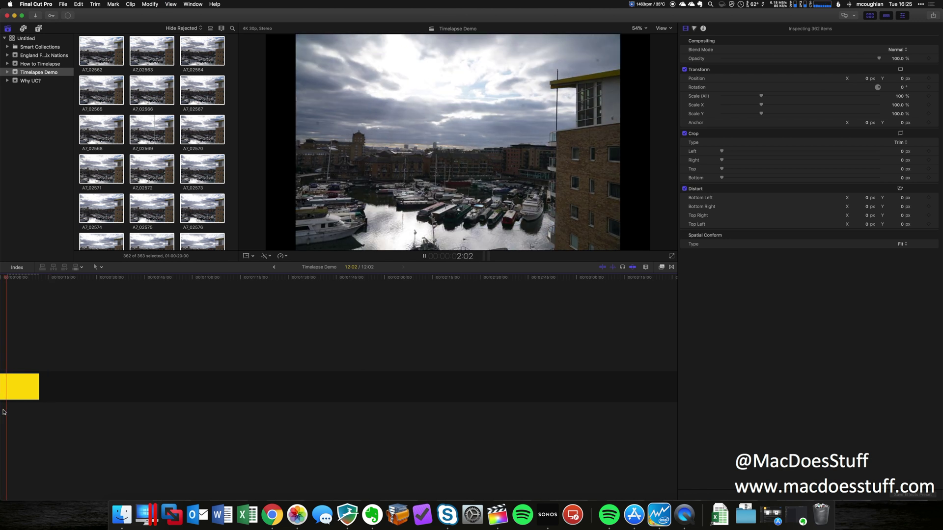
pyautogui.press('space')
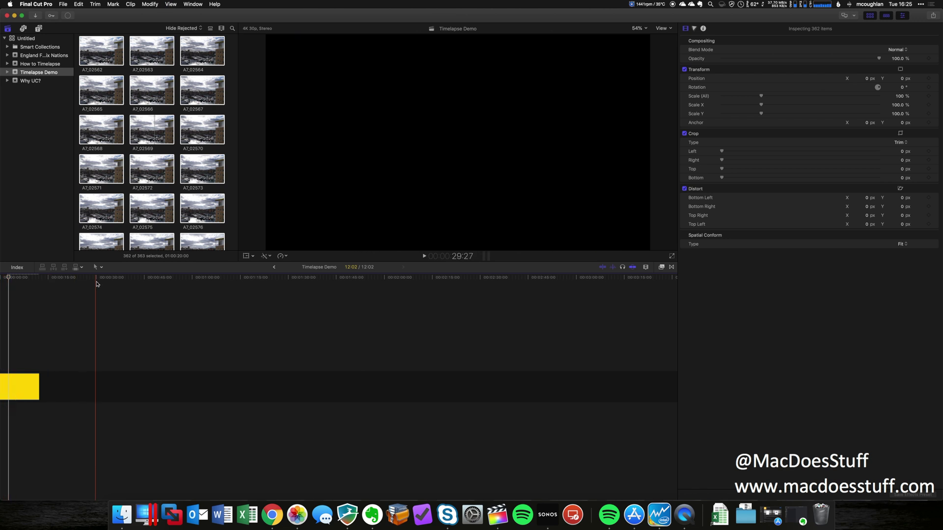
# Magnify the timeline with the Zoom tool until individual photo clips are visible.
pyautogui.click(101, 267)
pyautogui.click(107, 317)
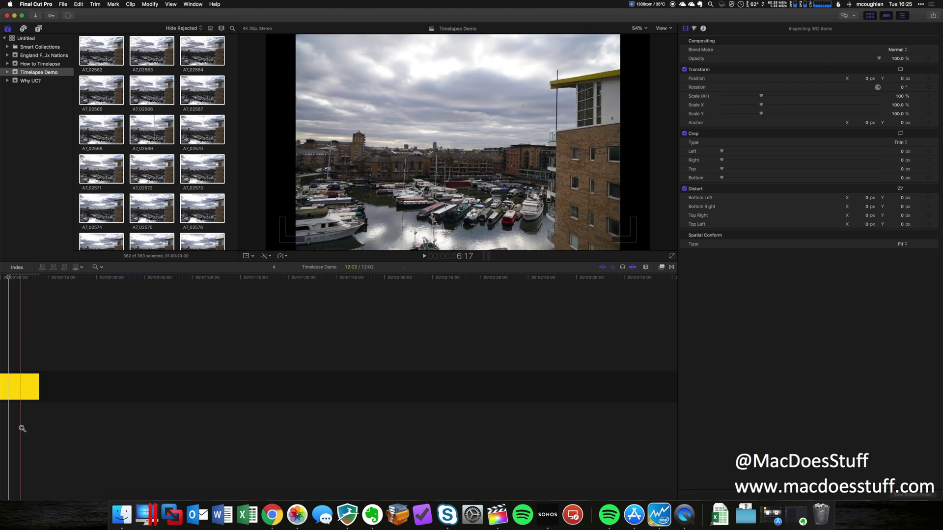
pyautogui.click(23, 428)
pyautogui.click(22, 428)
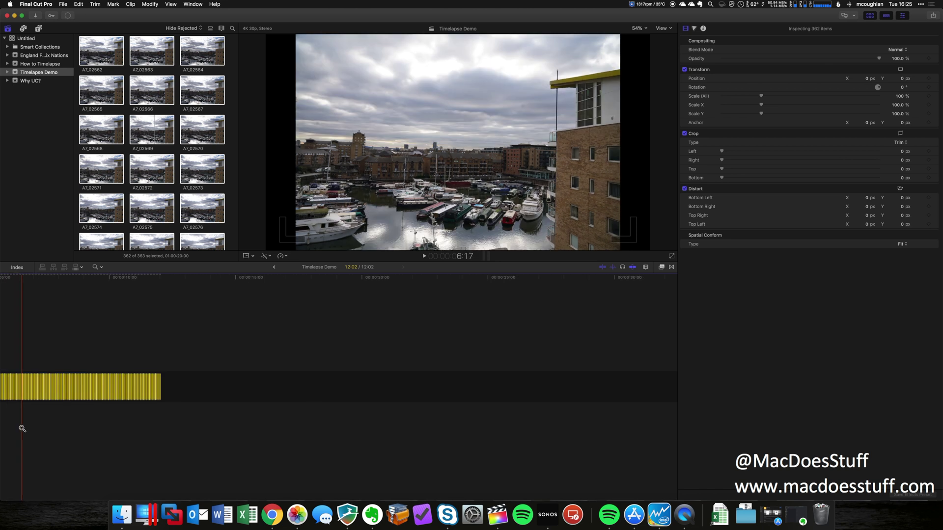
pyautogui.click(22, 428)
pyautogui.click(22, 428)
pyautogui.click(22, 428)
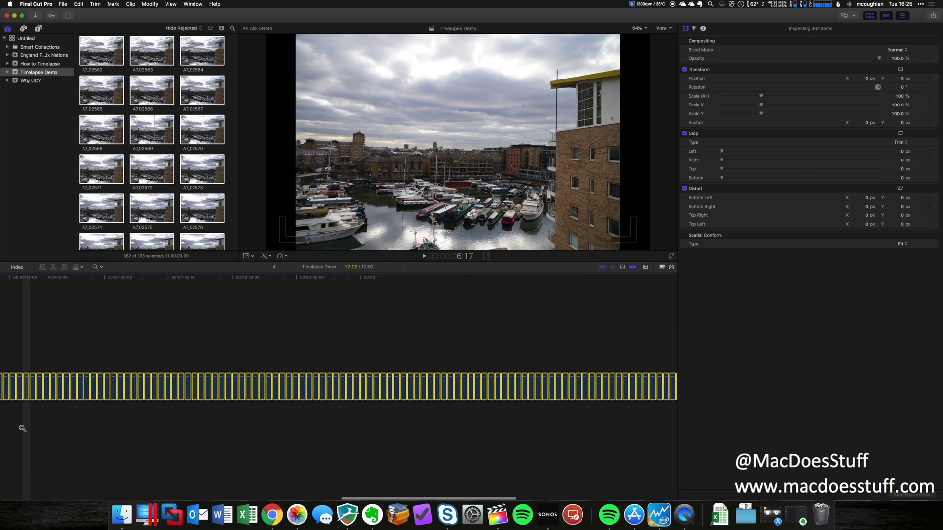
pyautogui.click(22, 428)
pyautogui.click(22, 428)
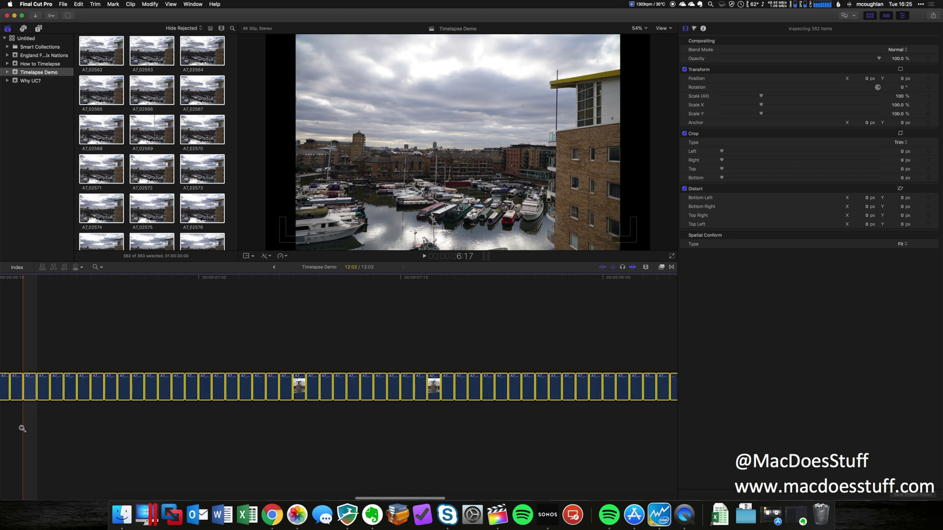
pyautogui.click(31, 390)
# Return to the Select tool, replay the timelapse, and bring Finder forward.
pyautogui.press('a')
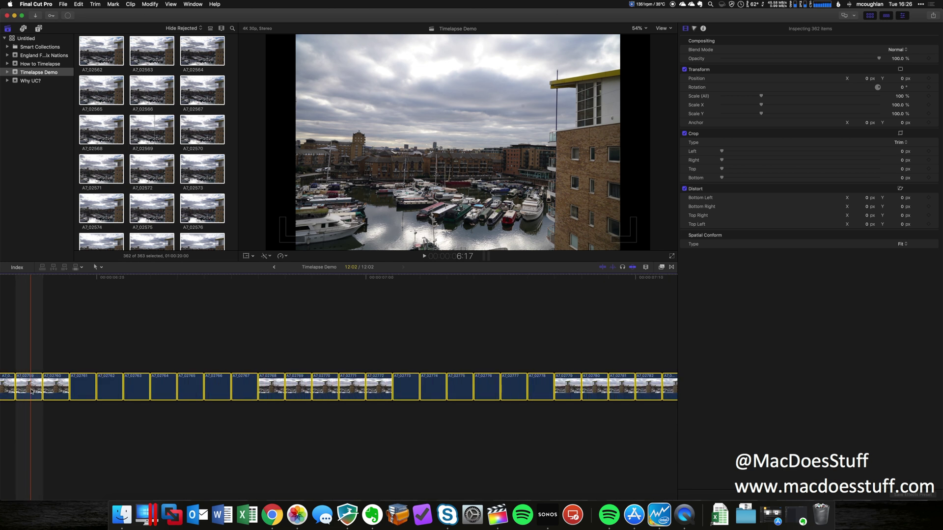
pyautogui.press('space')
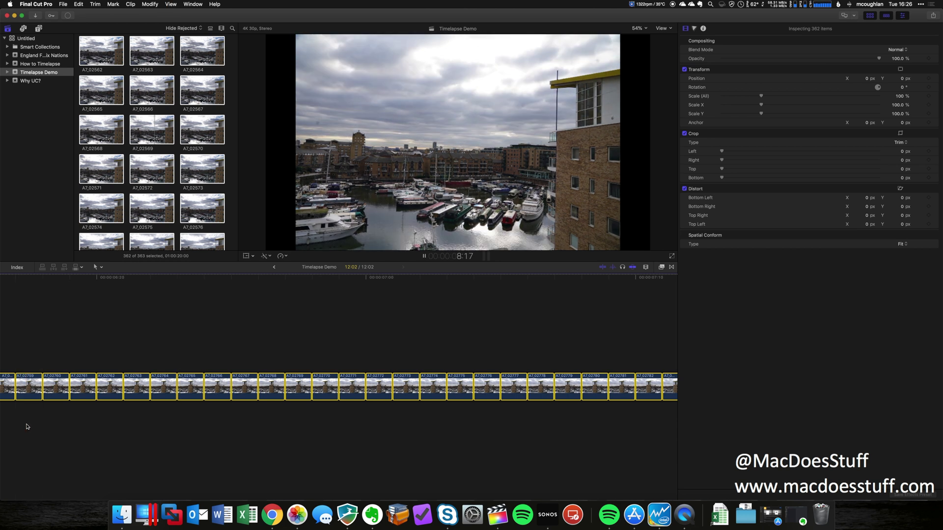
pyautogui.press('space')
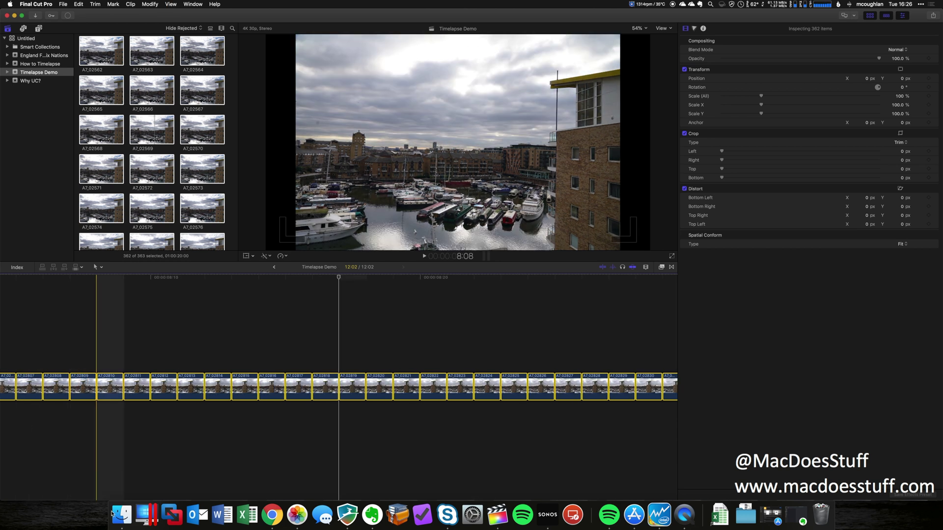
pyautogui.click(113, 514)
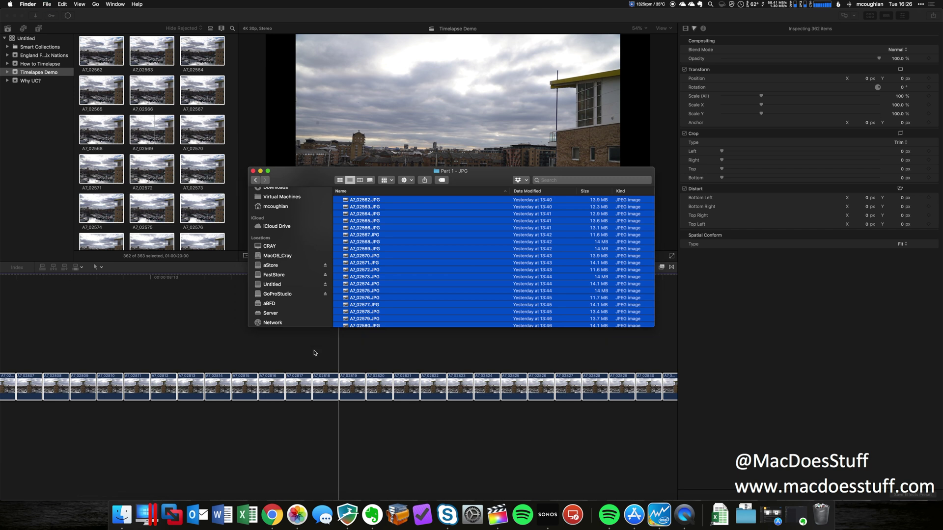
# Open Demo Timelapse.m4v from the Desktop in QuickTime Player and enlarge its window.
pyautogui.press('super+n')
pyautogui.click(373, 207)
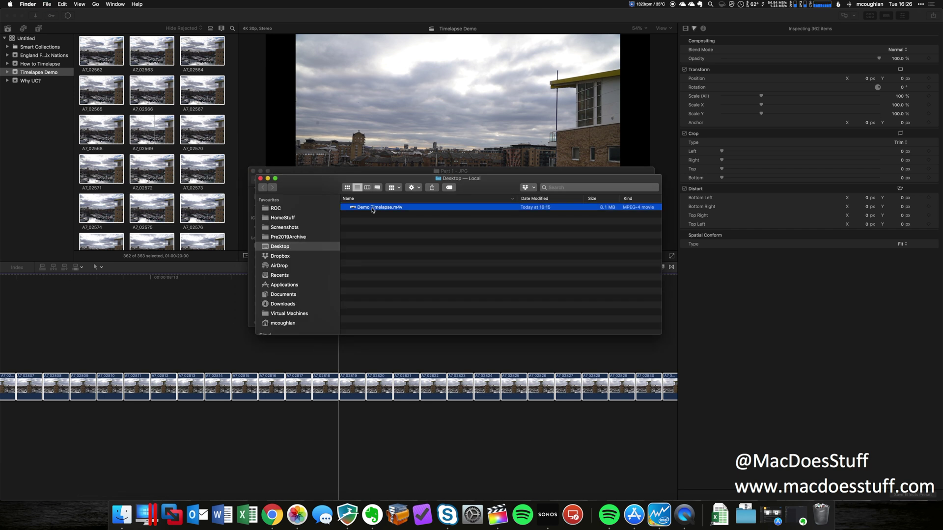
pyautogui.doubleClick(372, 209)
pyautogui.moveTo(344, 70); pyautogui.dragTo(501, 78)
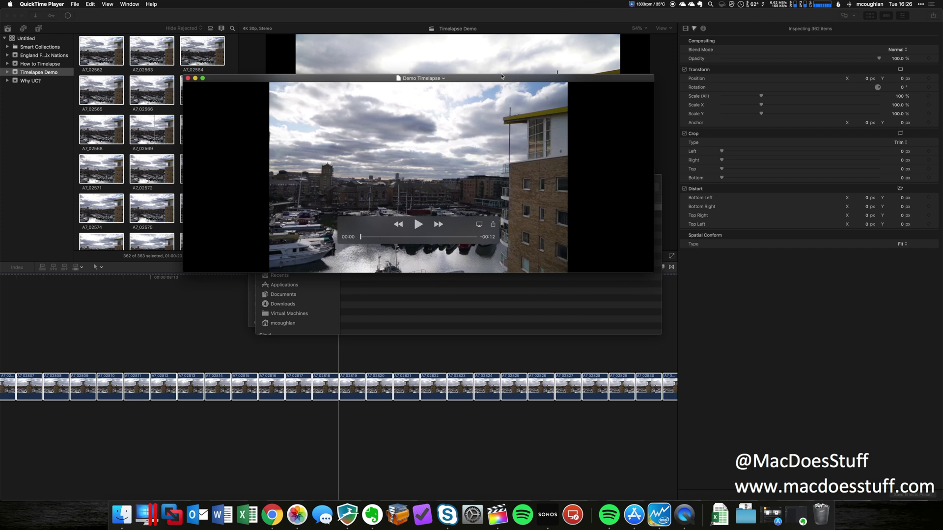
pyautogui.moveTo(569, 269); pyautogui.dragTo(794, 424)
pyautogui.moveTo(865, 521); pyautogui.dragTo(922, 421)
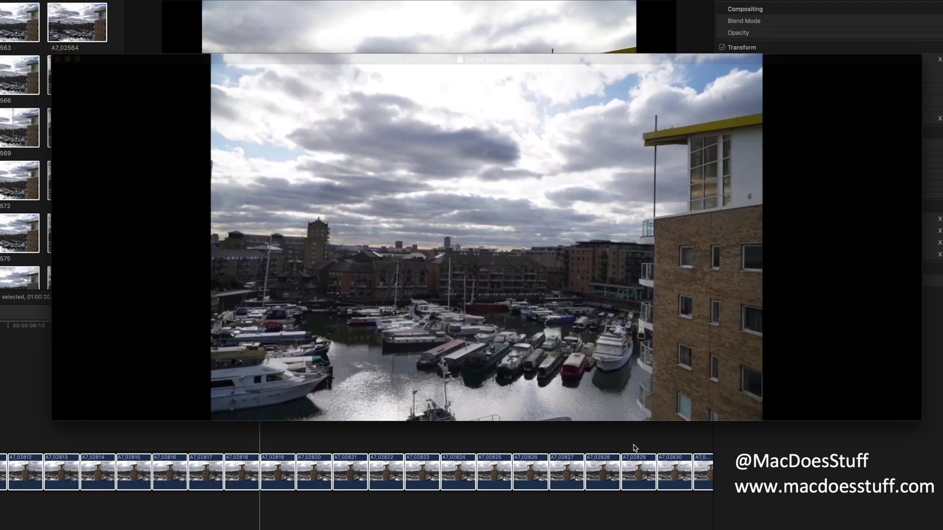
# Play the exported timelapse, then bring Final Cut Pro back to the front.
pyautogui.press('space')
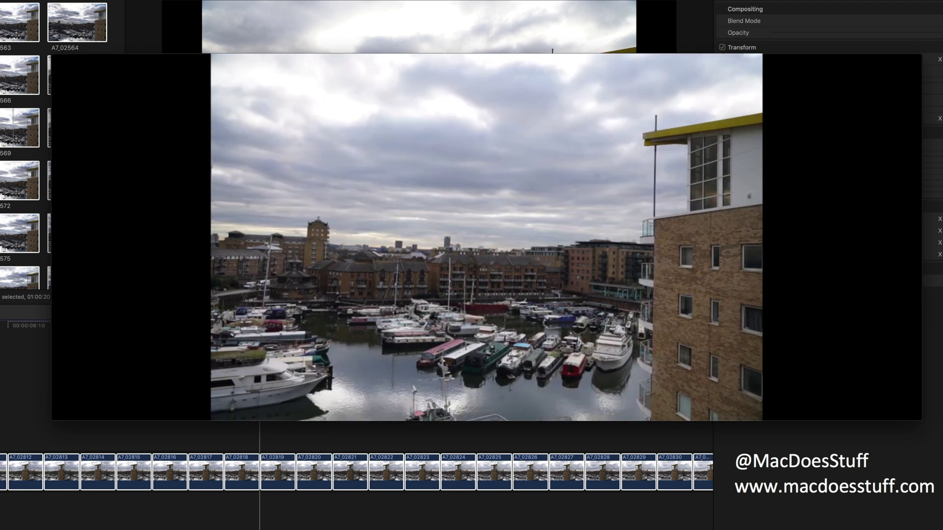
pyautogui.moveTo(202, 312)
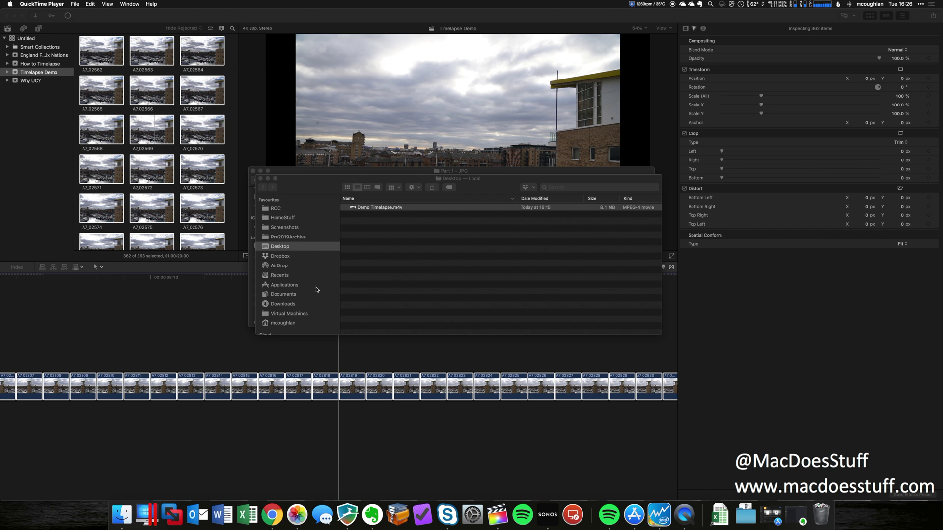
pyautogui.click(224, 303)
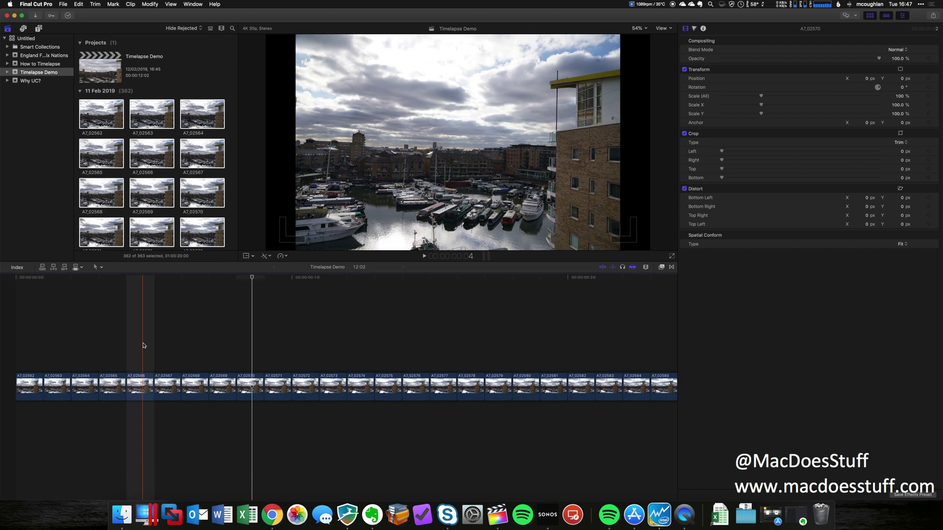
# Select all 362 timeline stills and turn them into the compound clip Timelapse Demo Clip.
pyautogui.click(142, 346)
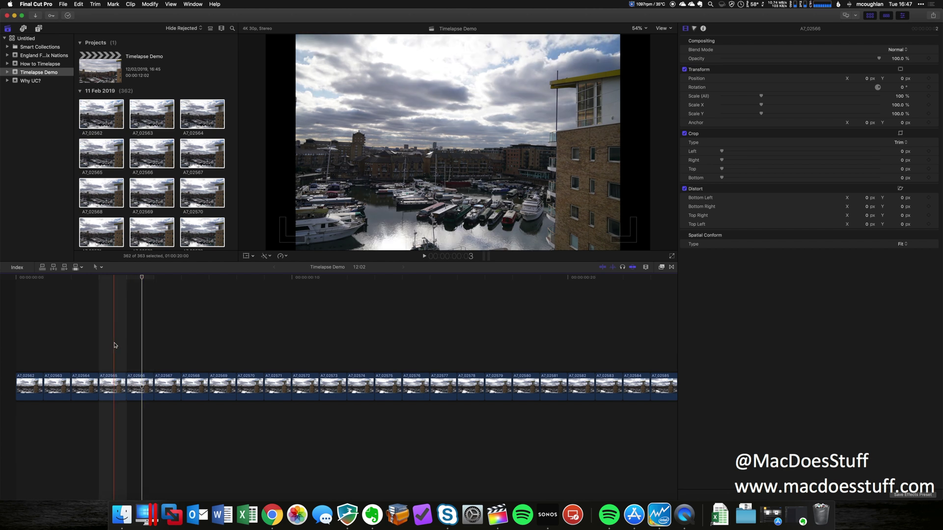
pyautogui.press('super+a')
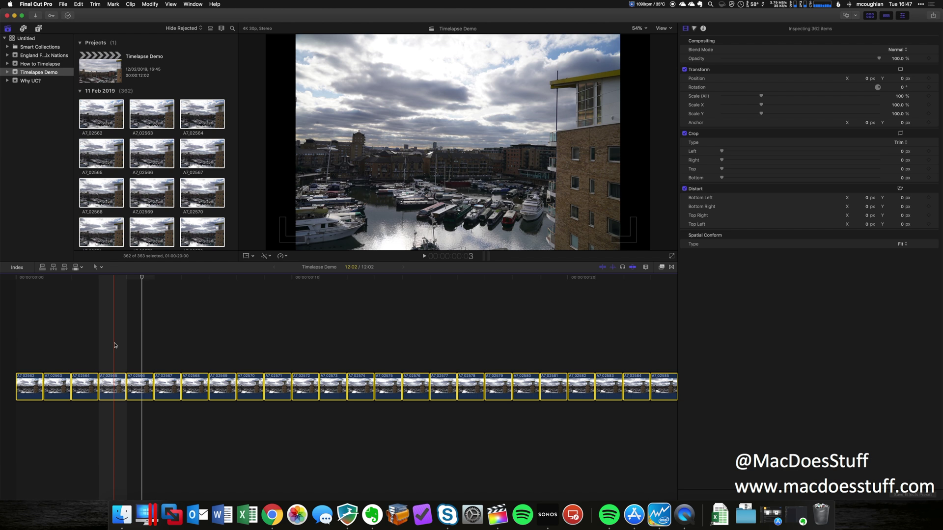
pyautogui.rightClick(114, 387)
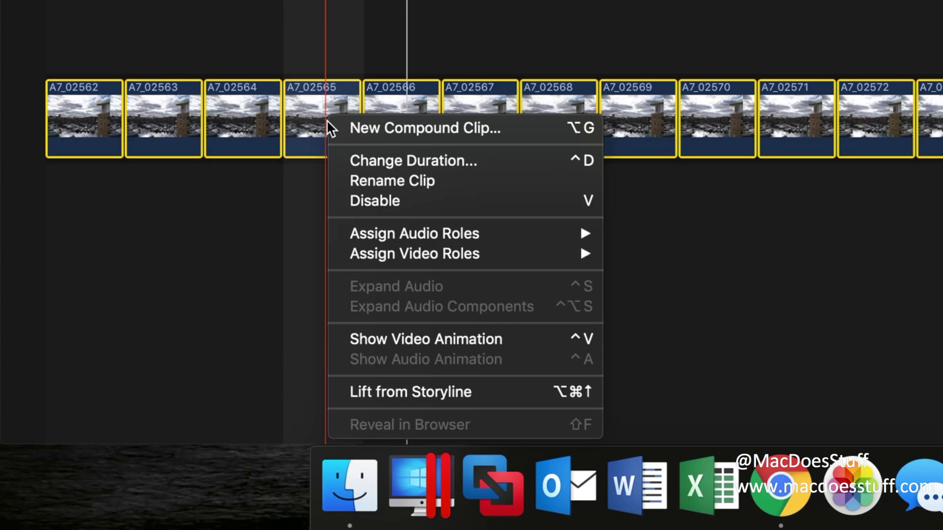
pyautogui.click(134, 390)
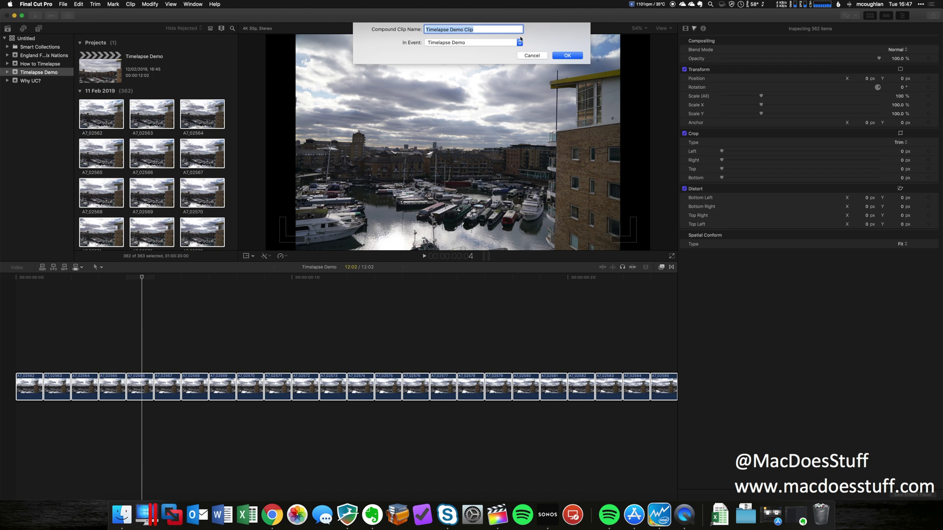
pyautogui.press('Return')
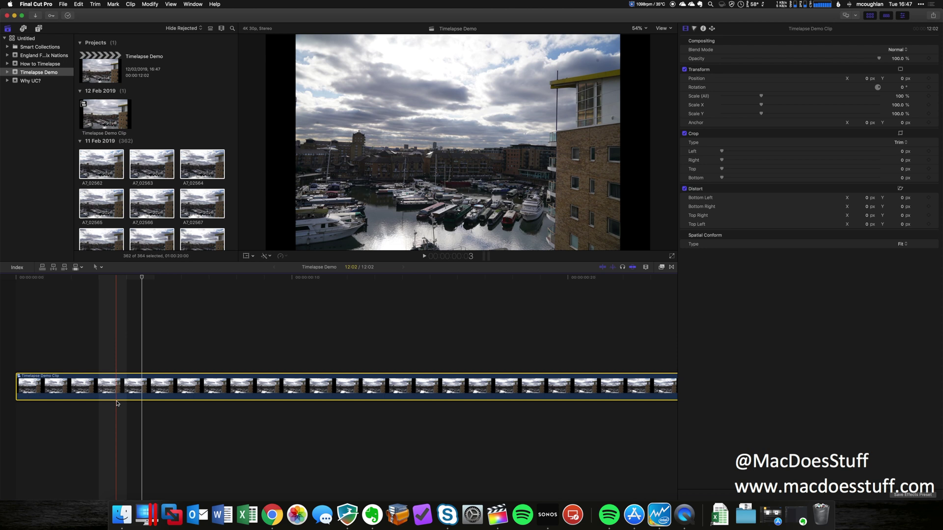
pyautogui.press('space')
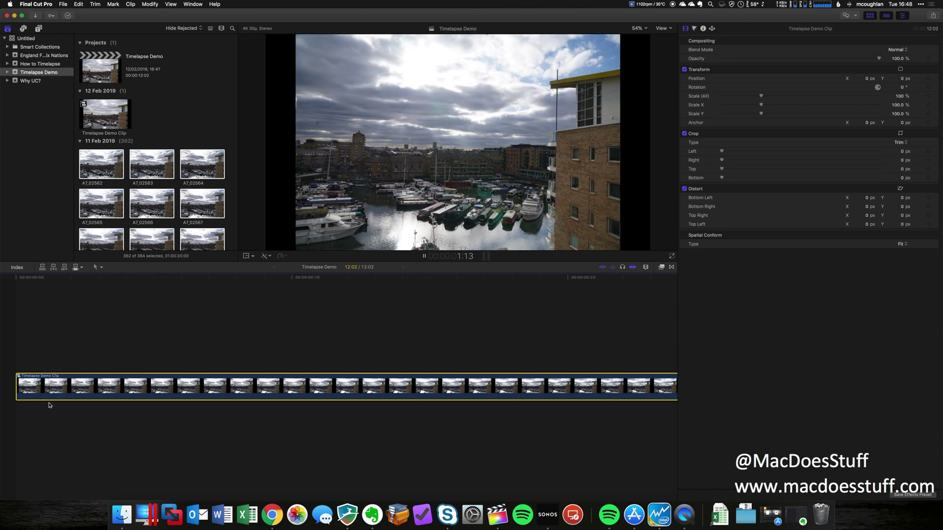
pyautogui.press('super+equal')
pyautogui.press('space')
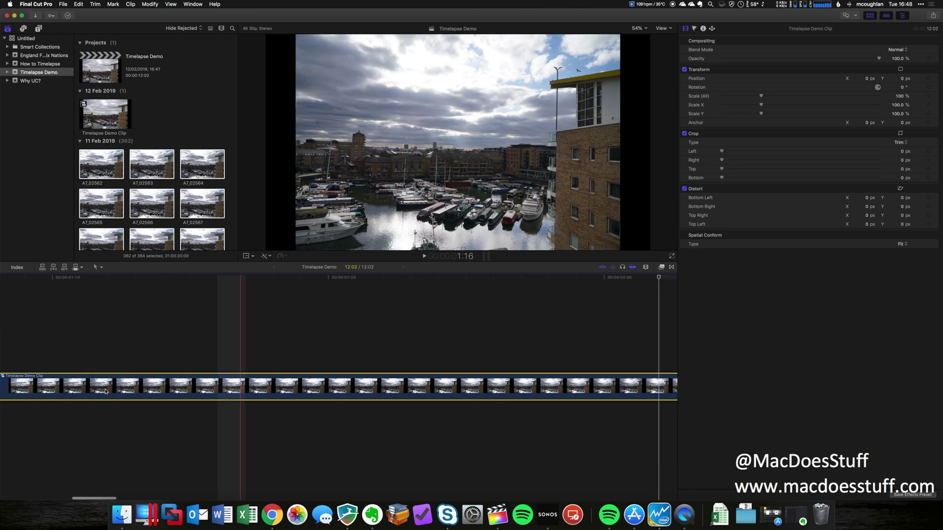
pyautogui.press('Left')
pyautogui.press('Left')
pyautogui.press('Left')
pyautogui.press('Left')
pyautogui.press('Left')
pyautogui.press('Left')
pyautogui.press('Left')
pyautogui.press('Left')
pyautogui.press('Left')
pyautogui.press('Left')
pyautogui.press('Left')
pyautogui.press('Left')
pyautogui.press('Left')
pyautogui.press('Left')
pyautogui.press('Left')
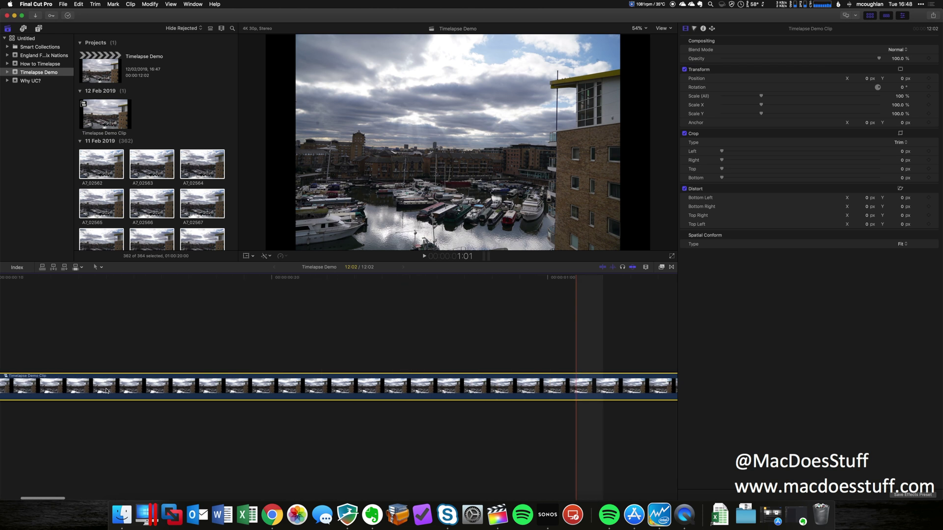
pyautogui.press('Left')
pyautogui.press('Left')
pyautogui.press('Left')
pyautogui.press('Left')
pyautogui.press('Left')
pyautogui.press('Left')
pyautogui.press('Left')
pyautogui.press('Left')
pyautogui.press('Left')
pyautogui.press('Left')
pyautogui.press('Left')
pyautogui.press('Left')
pyautogui.press('Left')
pyautogui.press('Left')
pyautogui.press('Left')
pyautogui.press('Left')
pyautogui.press('Left')
pyautogui.press('Left')
pyautogui.press('Left')
pyautogui.press('Left')
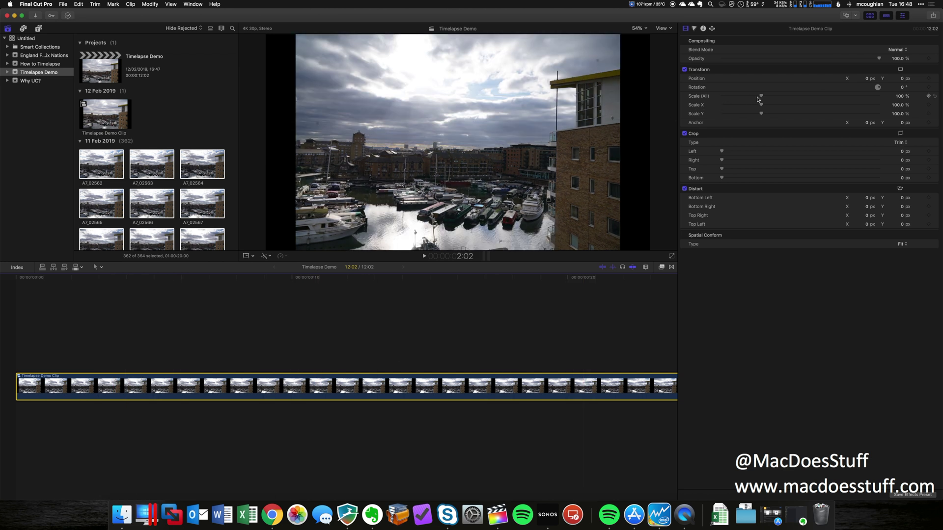
pyautogui.moveTo(761, 97)
pyautogui.mouseDown()
pyautogui.moveTo(780, 98)
pyautogui.moveTo(765, 97)
pyautogui.mouseUp()
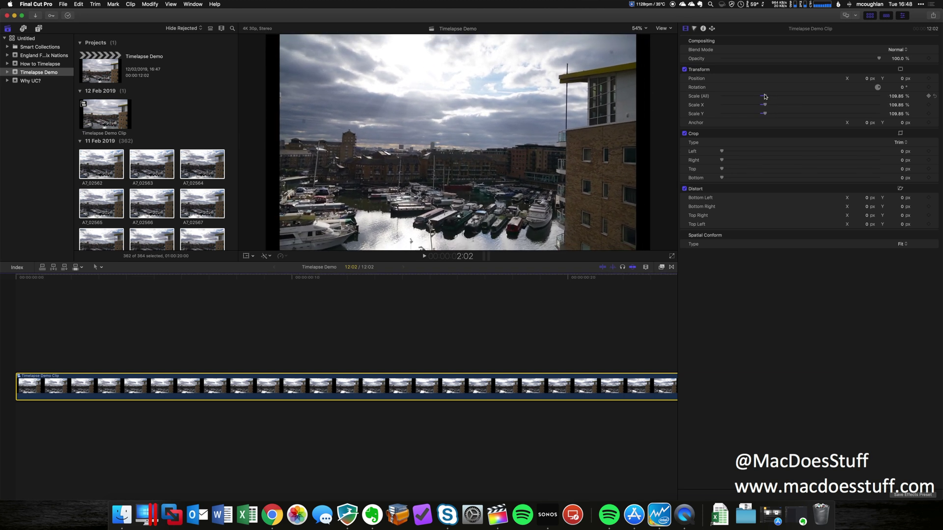
pyautogui.click(935, 97)
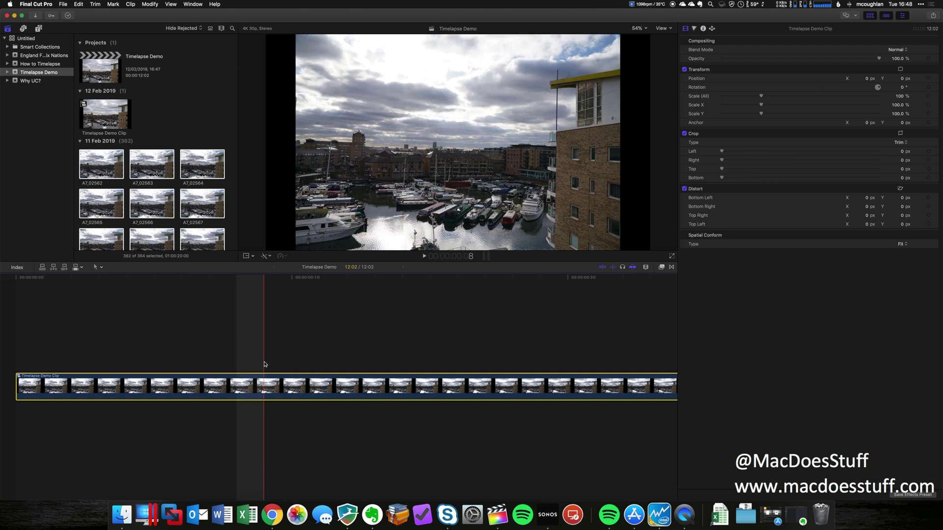
# Add a Scale keyframe at 169.6% on the compound clip's first frame, then preview playback.
pyautogui.click(14, 439)
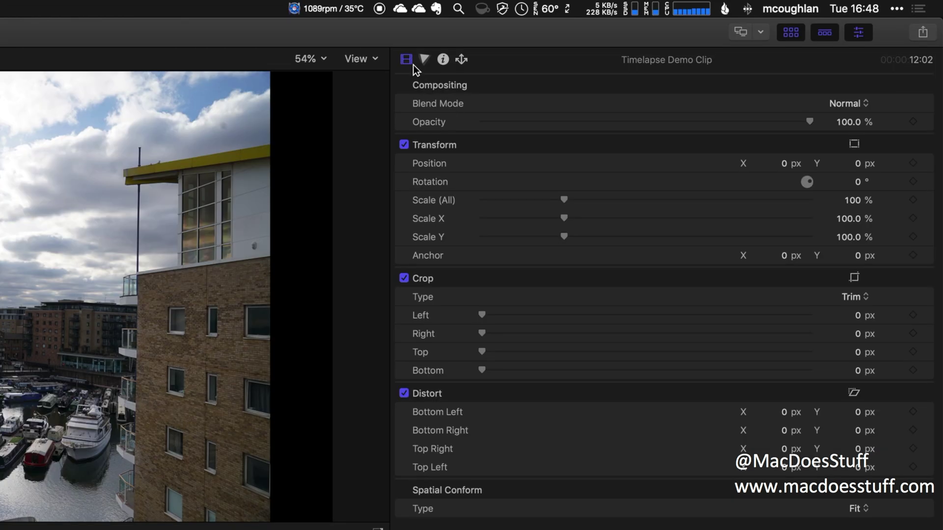
pyautogui.click(914, 200)
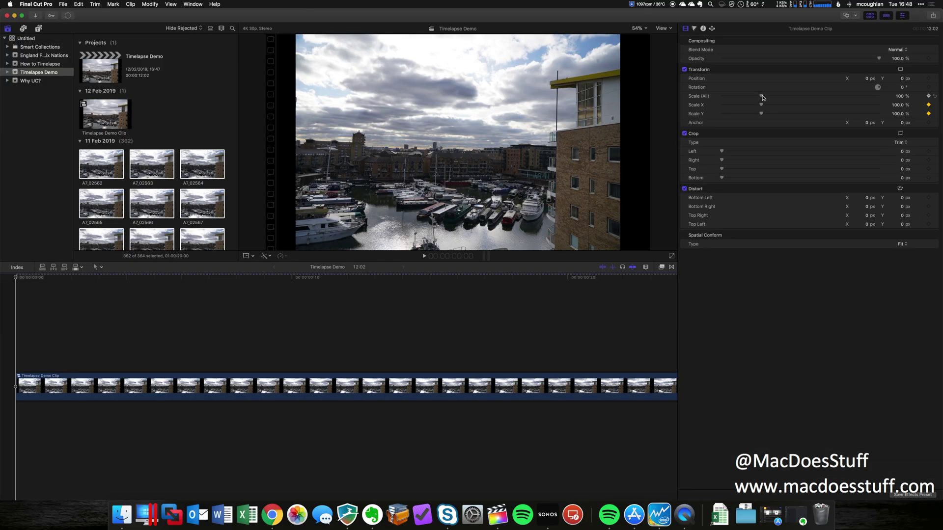
pyautogui.moveTo(762, 97); pyautogui.dragTo(790, 96)
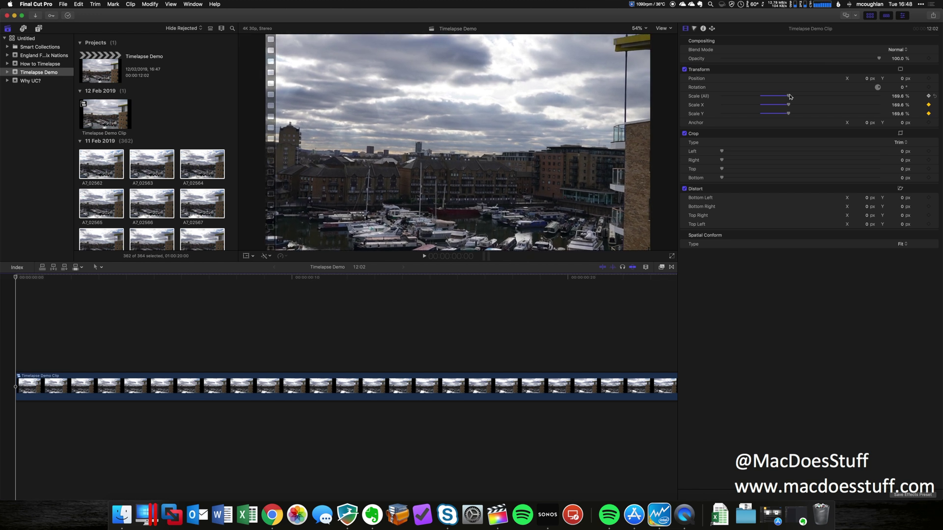
pyautogui.press('space')
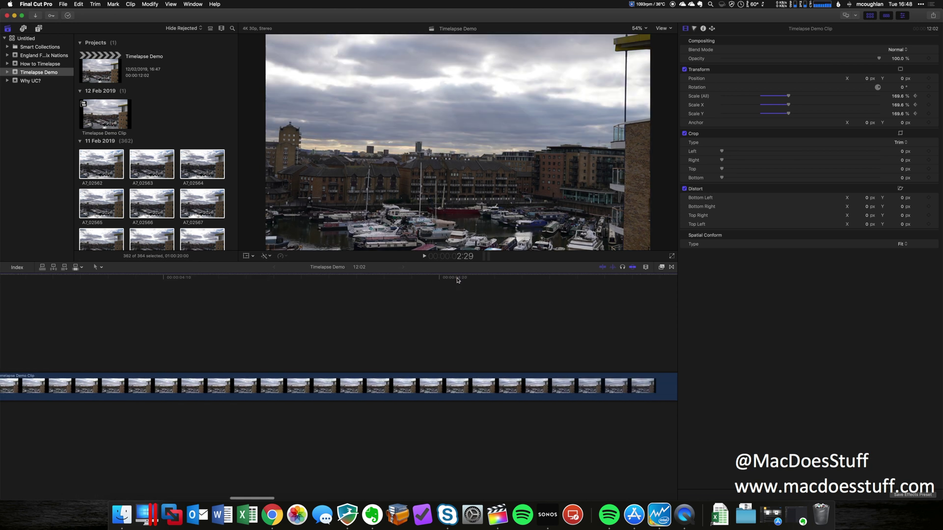
# Add a Scale keyframe of about 119.31% on the compound clip's last frame.
pyautogui.hscroll(15, 516, 368)
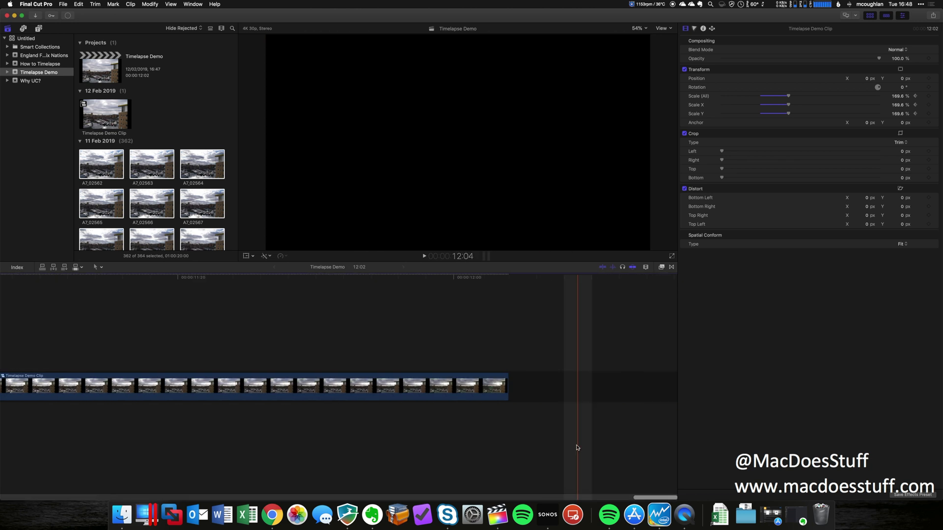
pyautogui.click(509, 434)
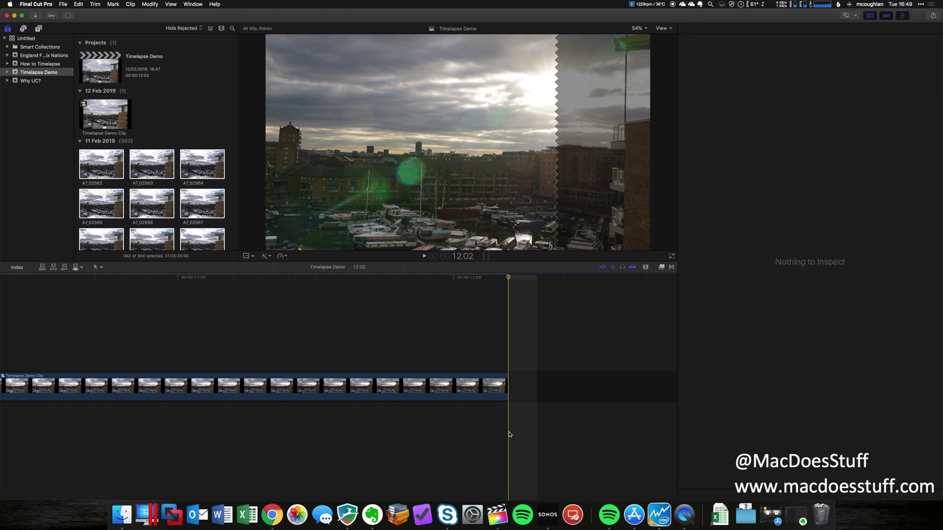
pyautogui.press('Left')
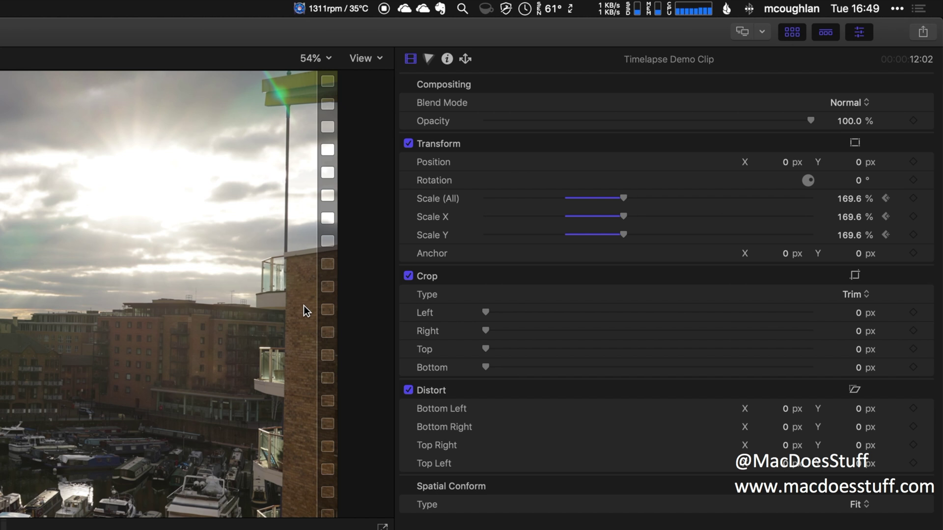
pyautogui.click(913, 199)
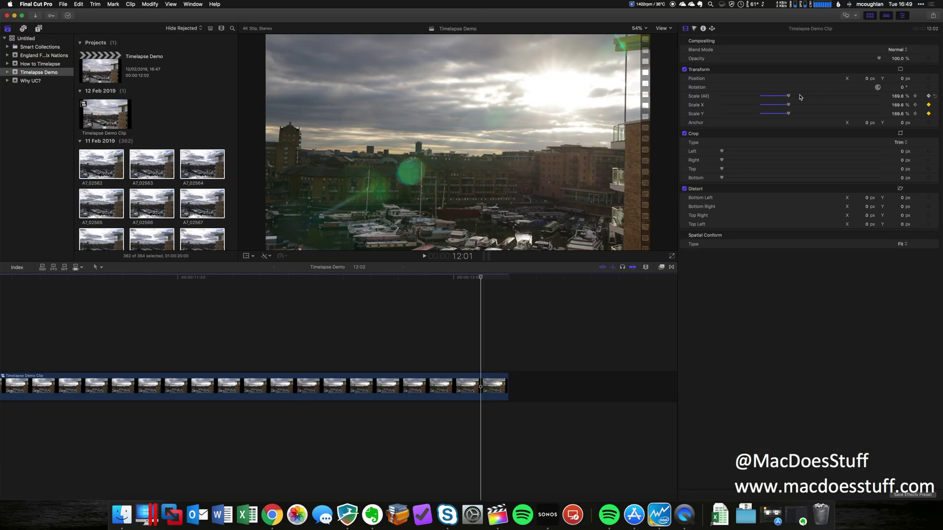
pyautogui.moveTo(790, 98); pyautogui.dragTo(770, 98)
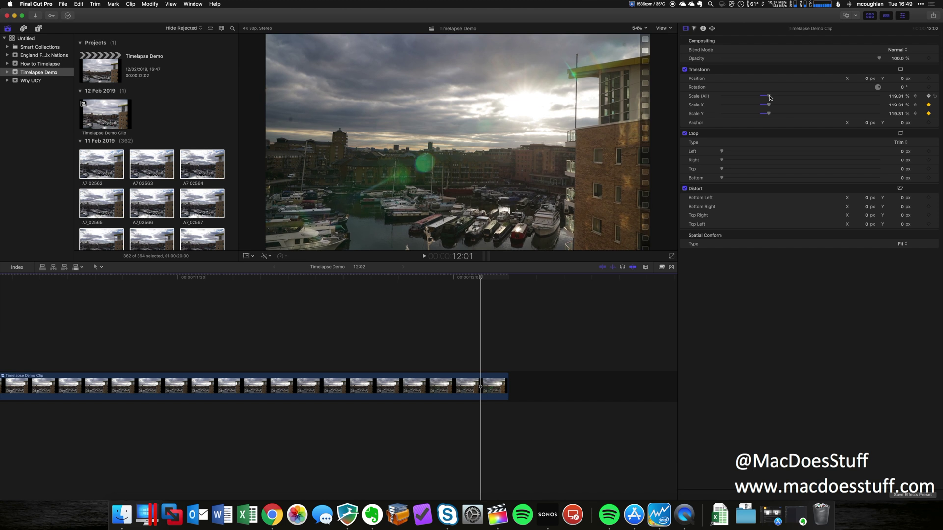
# Return the playhead to the project start and preview the slow zoom-out.
pyautogui.hscroll(-10, 533, 368)
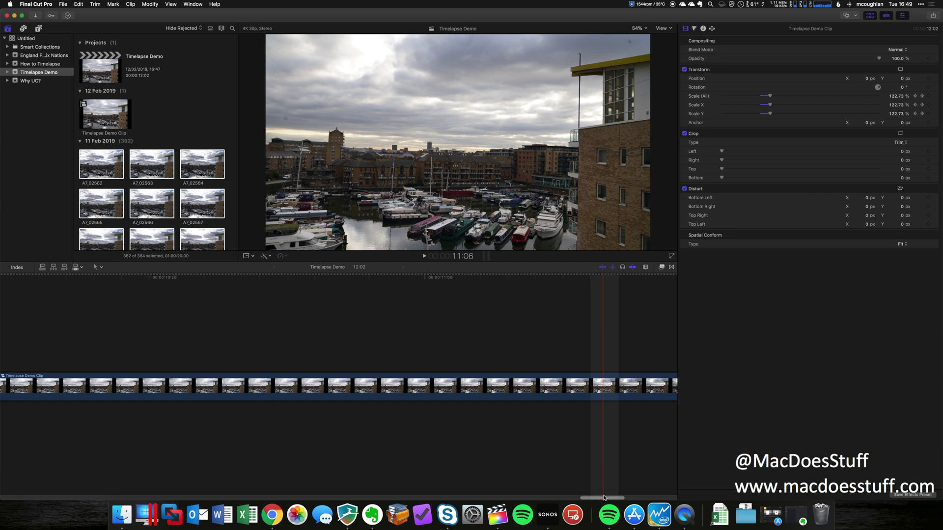
pyautogui.moveTo(608, 499); pyautogui.dragTo(12, 469)
pyautogui.click(10, 468)
pyautogui.press('space')
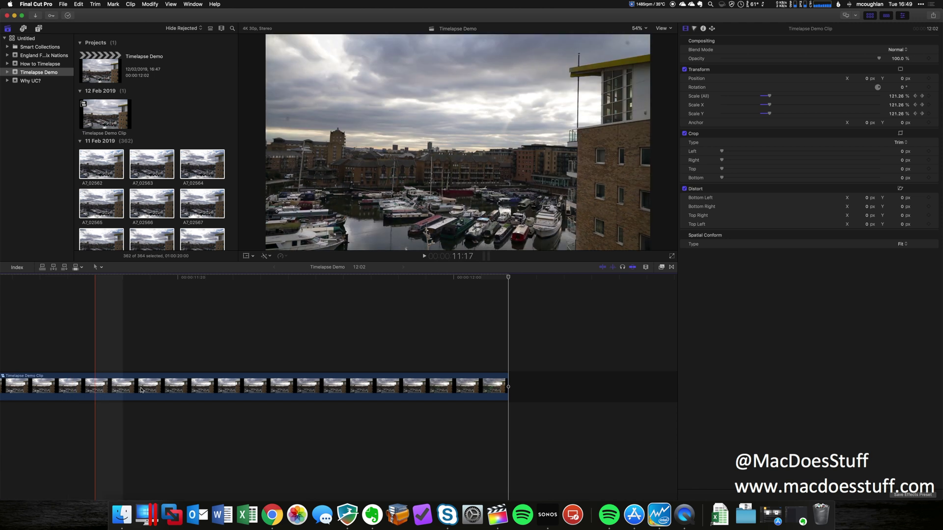
# Export the project as Apple Devices 1080p and open the resulting movie in QuickTime Player.
pyautogui.click(933, 15)
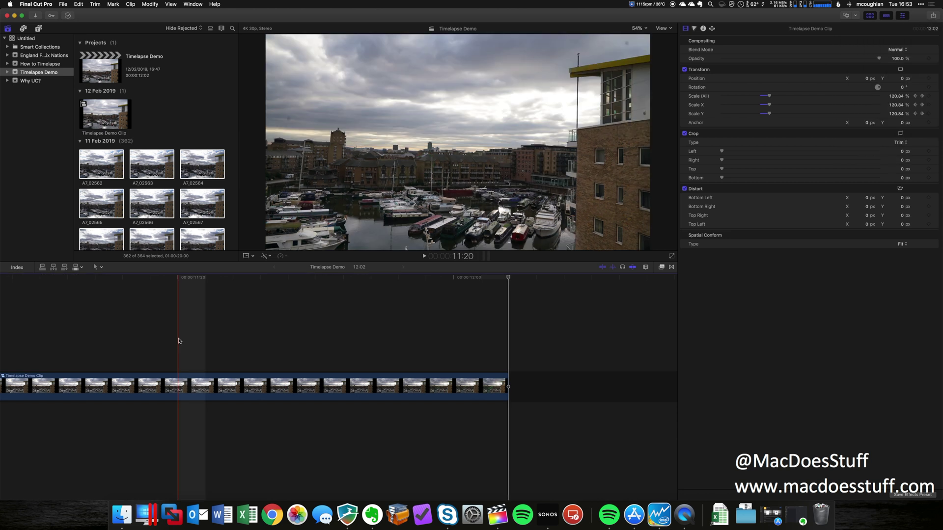
pyautogui.press('super+Tab')
pyautogui.press('super+Tab')
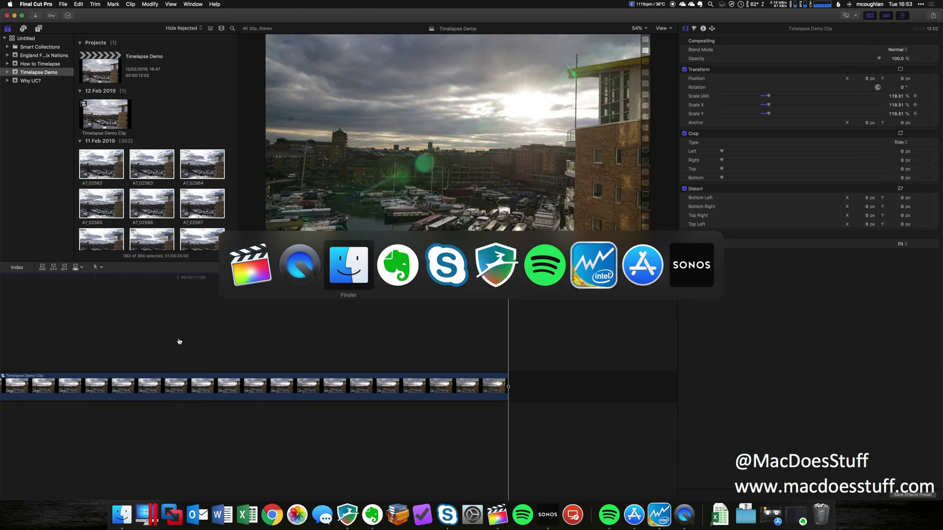
pyautogui.doubleClick(369, 199)
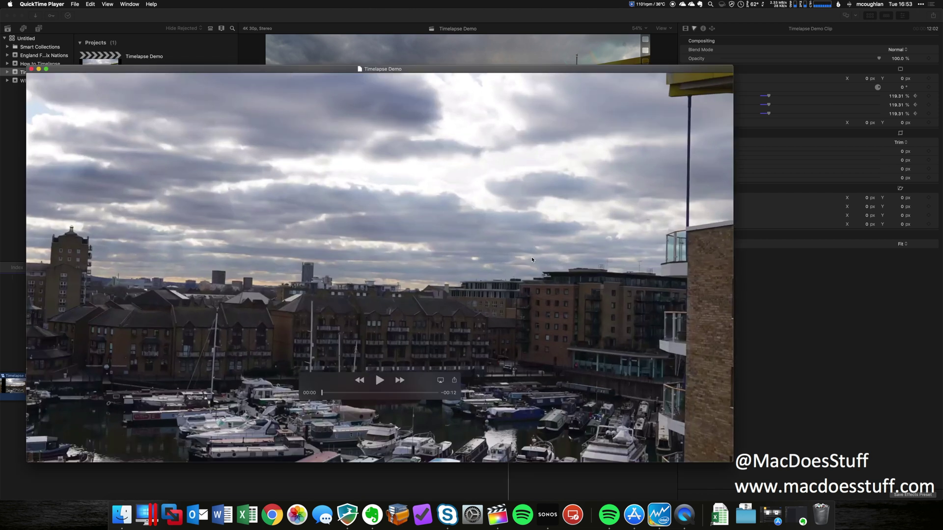
# Play the Timelapse Demo movie in QuickTime to about 00:10, then pause it.
pyautogui.click(380, 380)
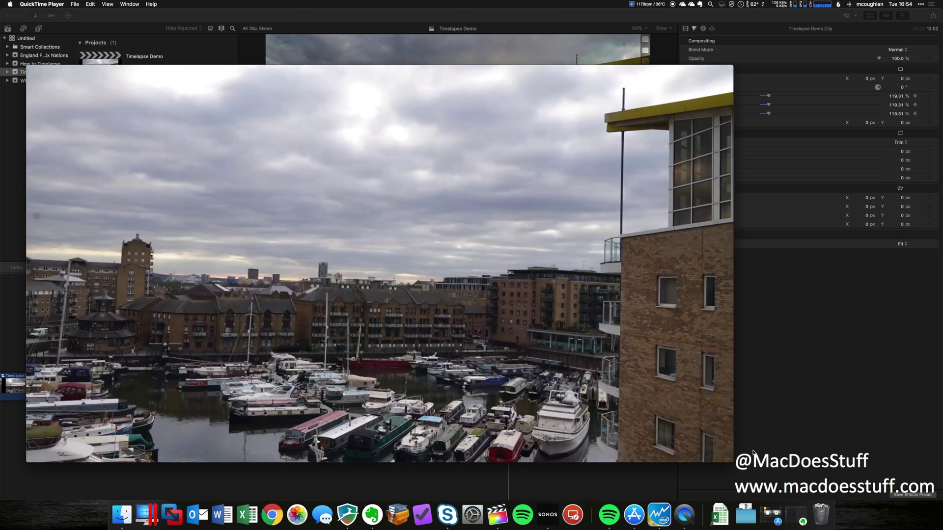
pyautogui.press('space')
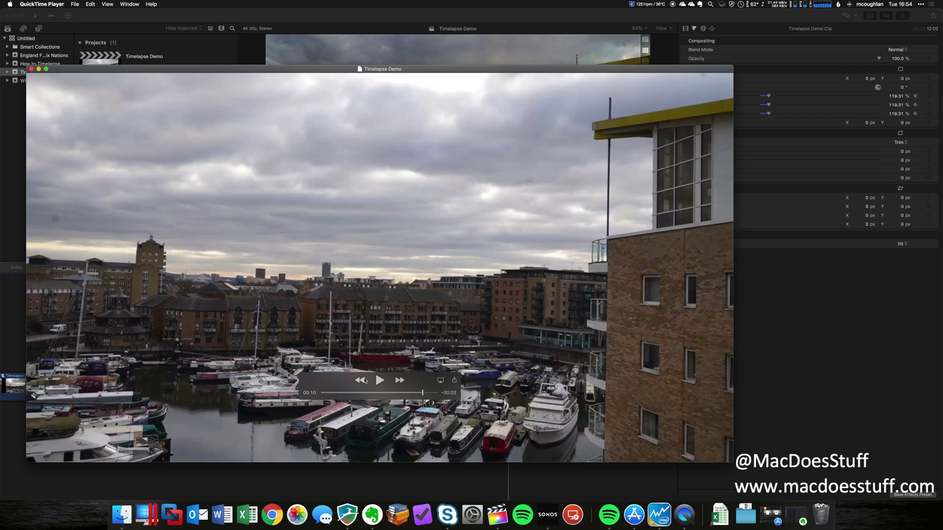